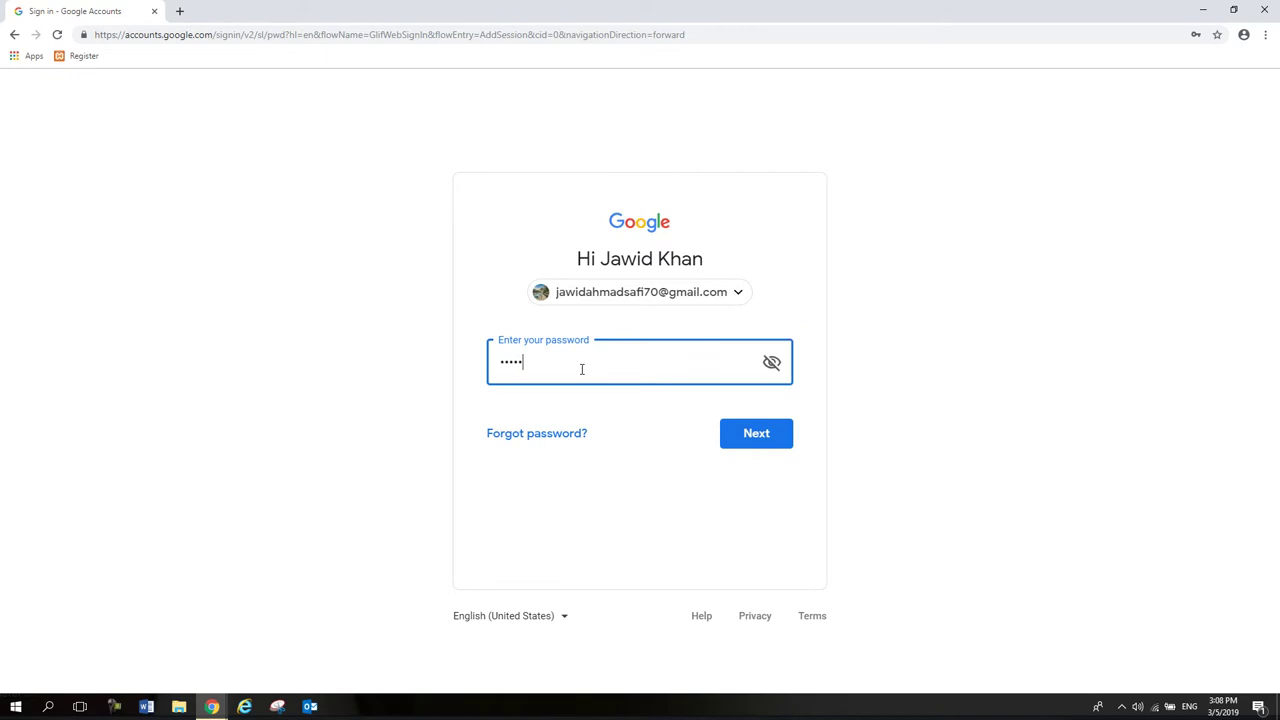
Step: Enter the account password to sign in to the Google Account, and open its Gmail inbox
type("•")
left_click(763, 441)
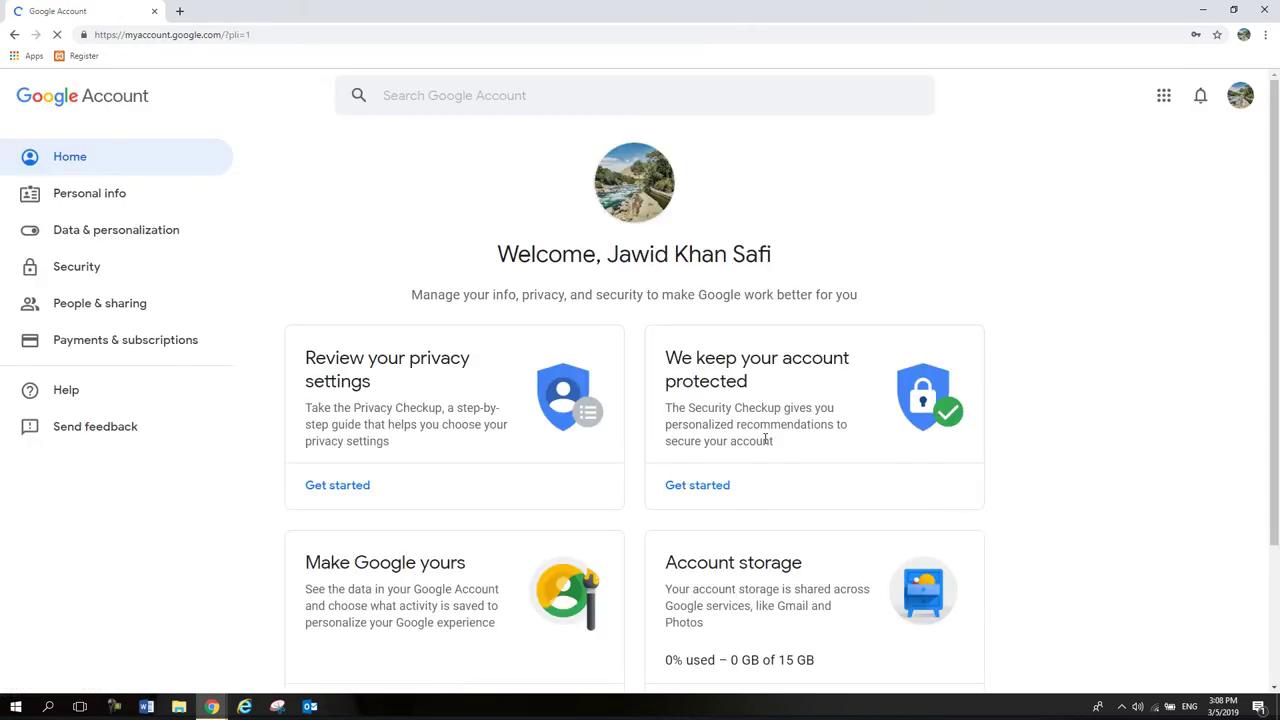
left_click(1163, 100)
left_click(1058, 258)
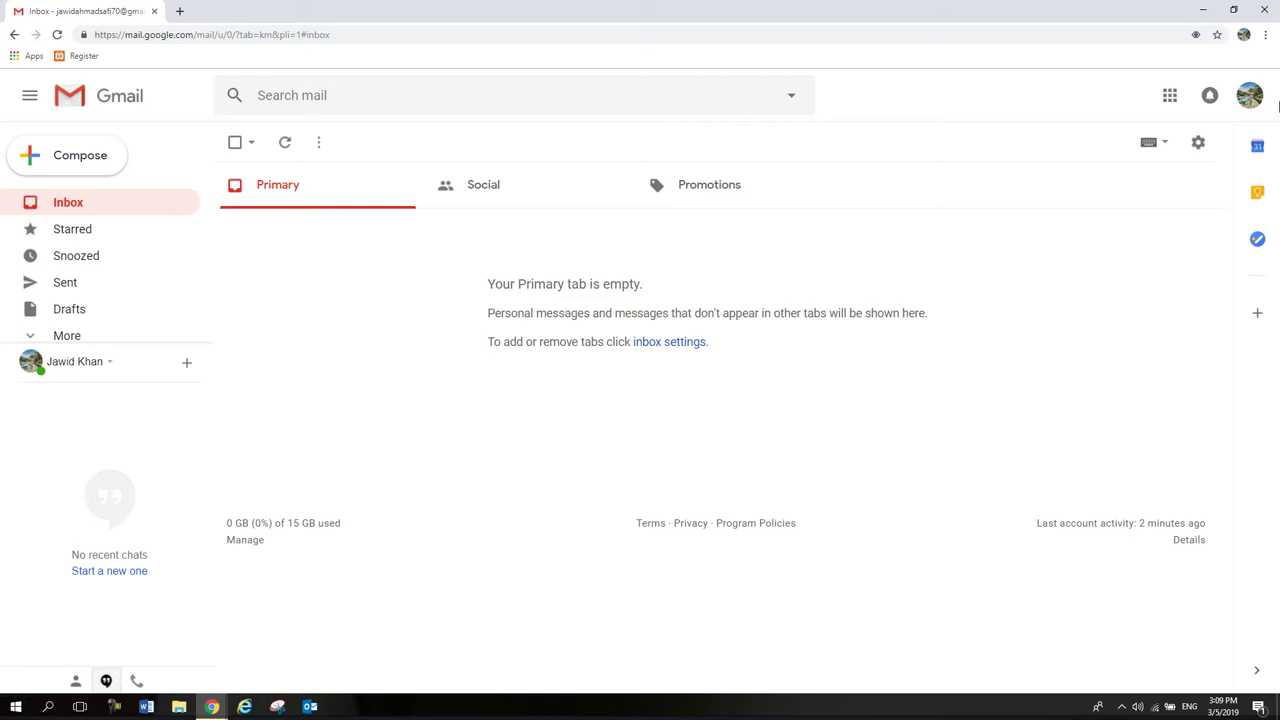
Step: Go to the Google Account's Data & personalization settings and open the option to delete a service or your account
left_click(1251, 97)
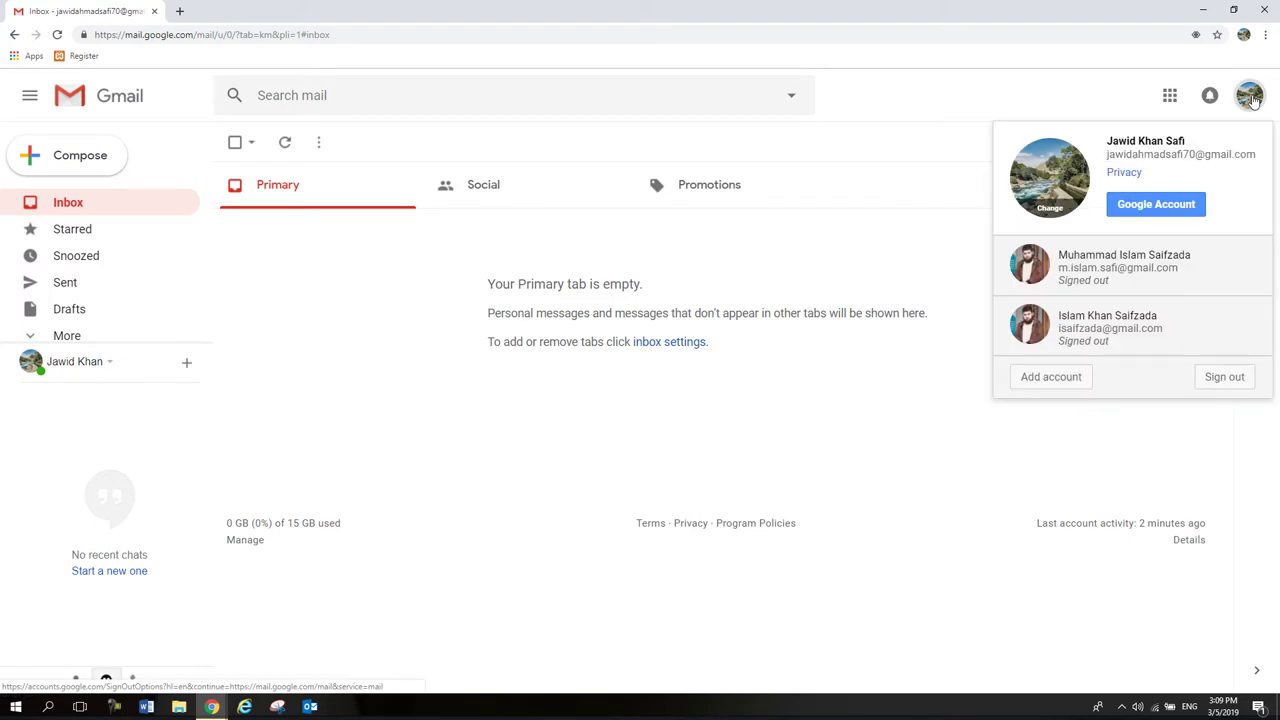
left_click(1140, 214)
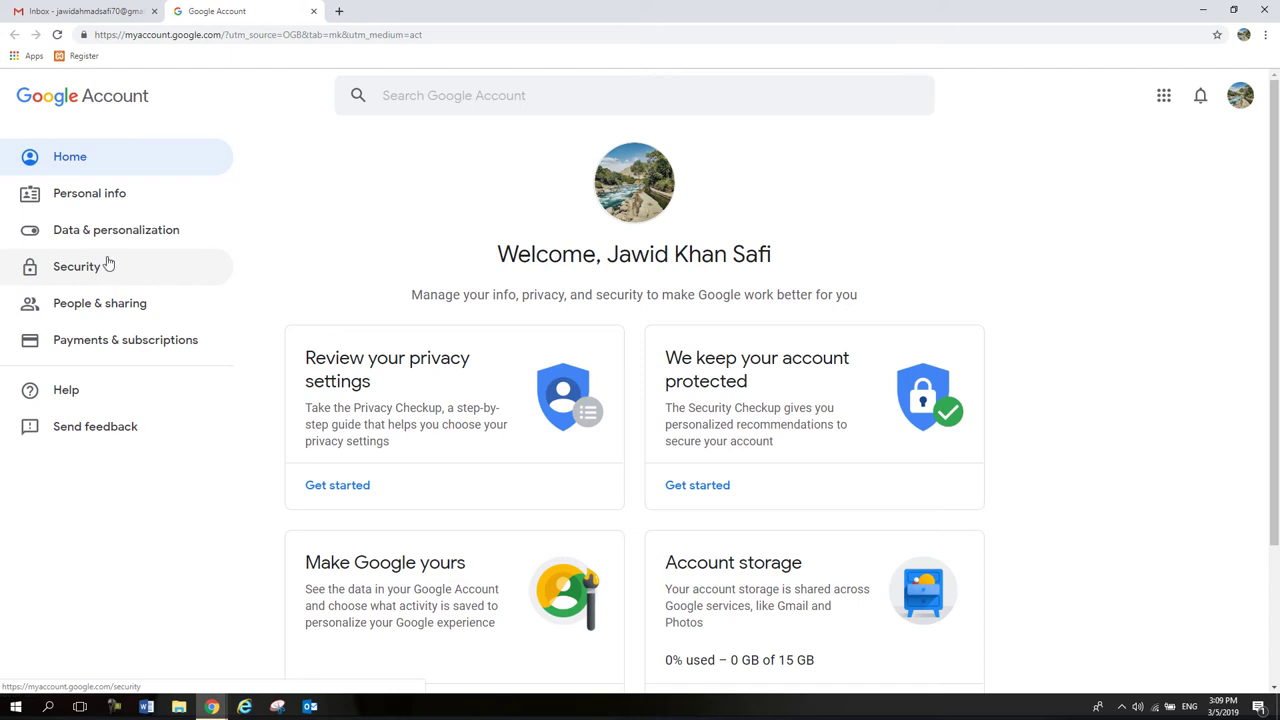
left_click(87, 236)
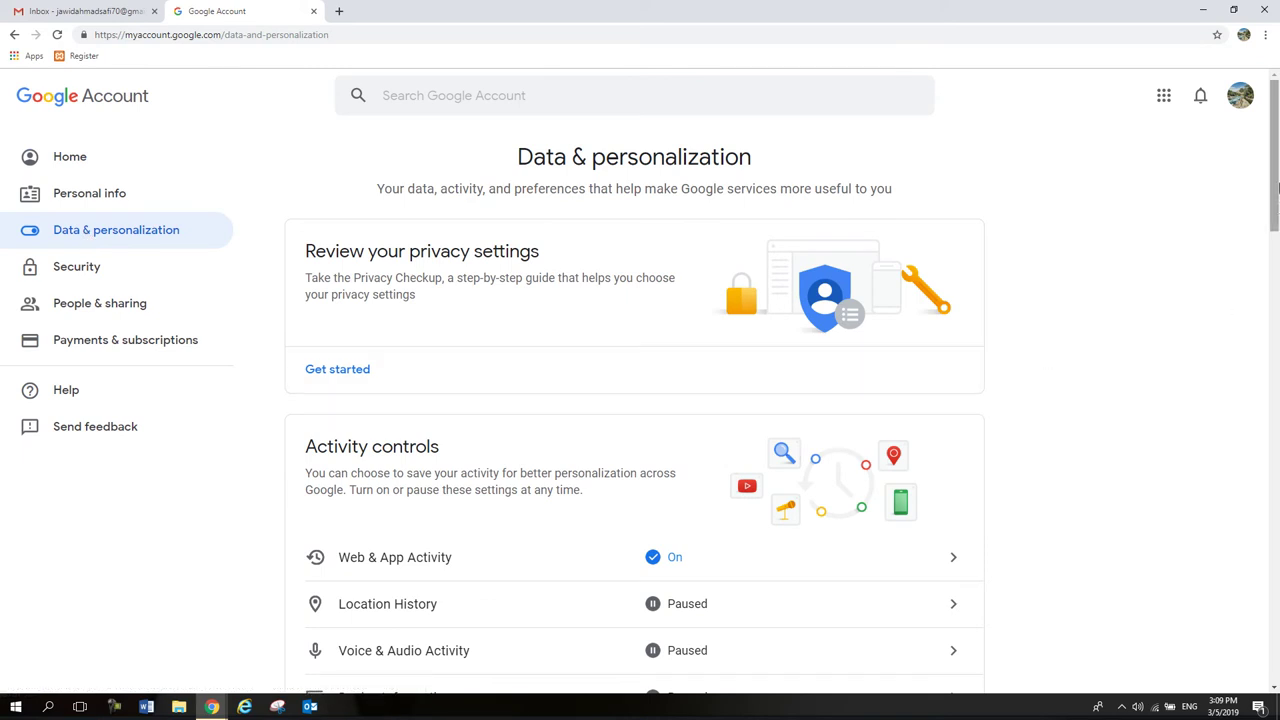
left_click_drag(1276, 103, 1236, 408)
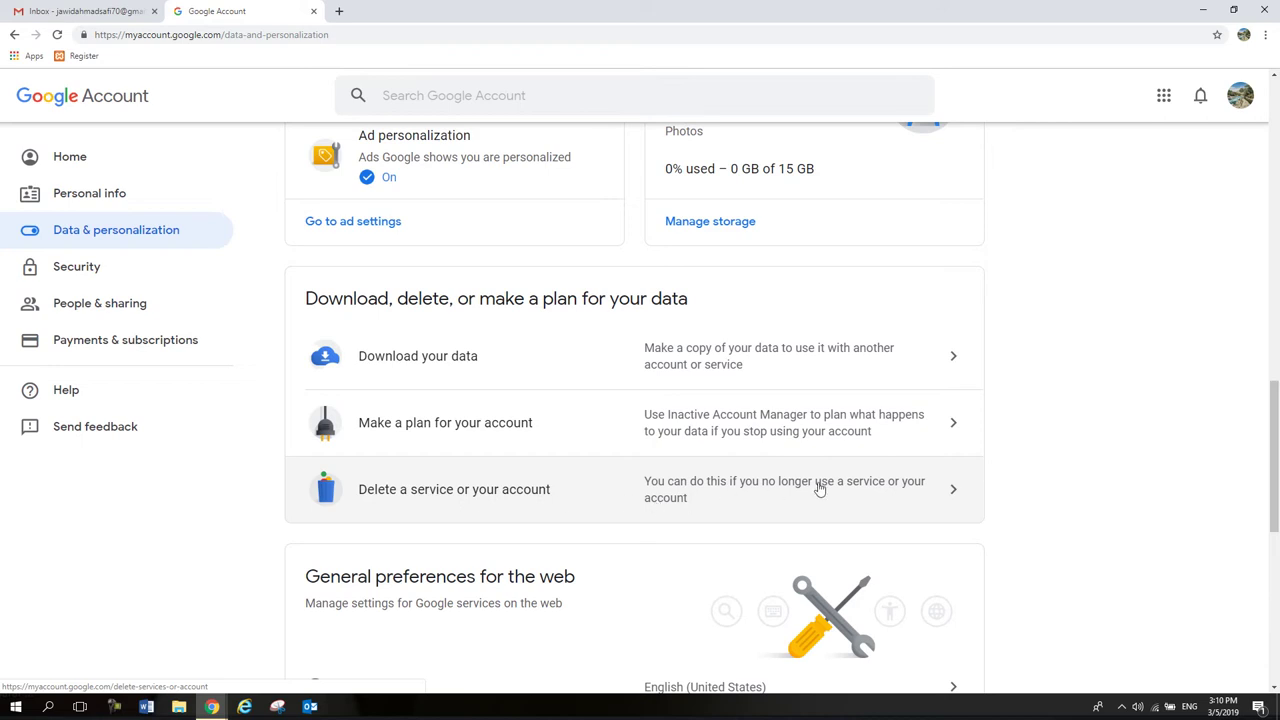
left_click(461, 502)
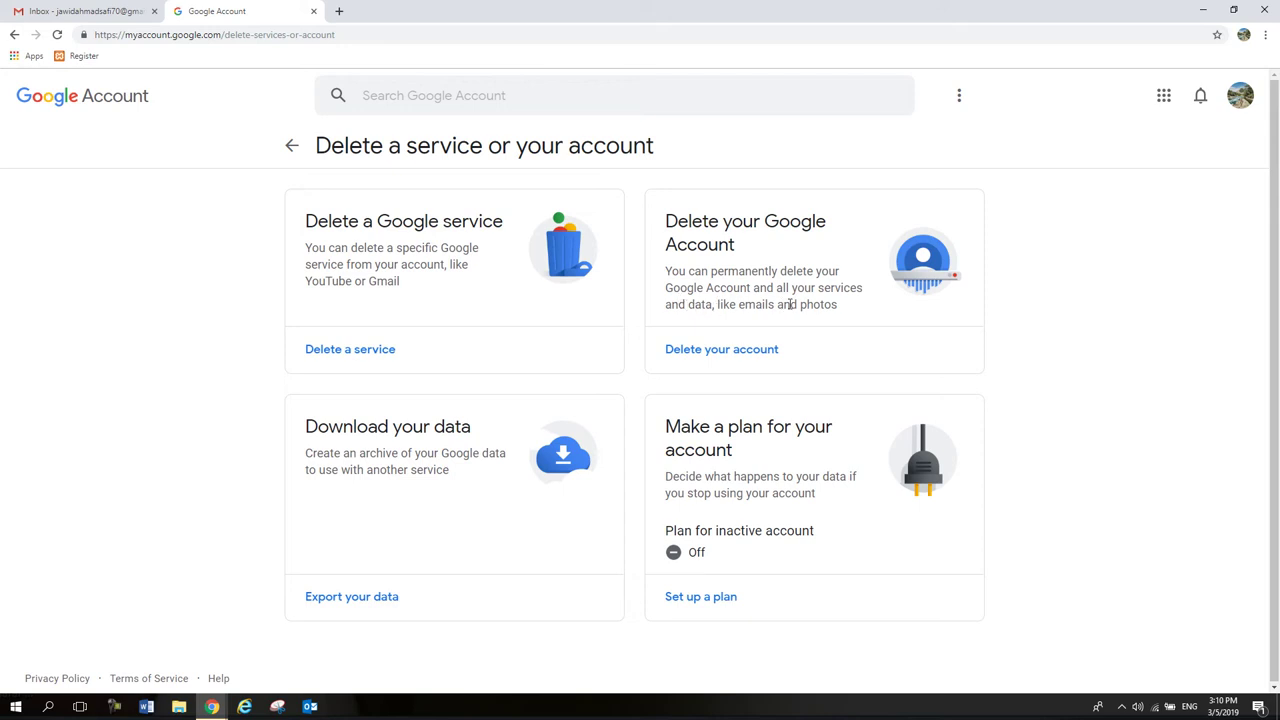
Step: Start deleting the entire Google Account and verify identity by entering the account password
left_click(700, 352)
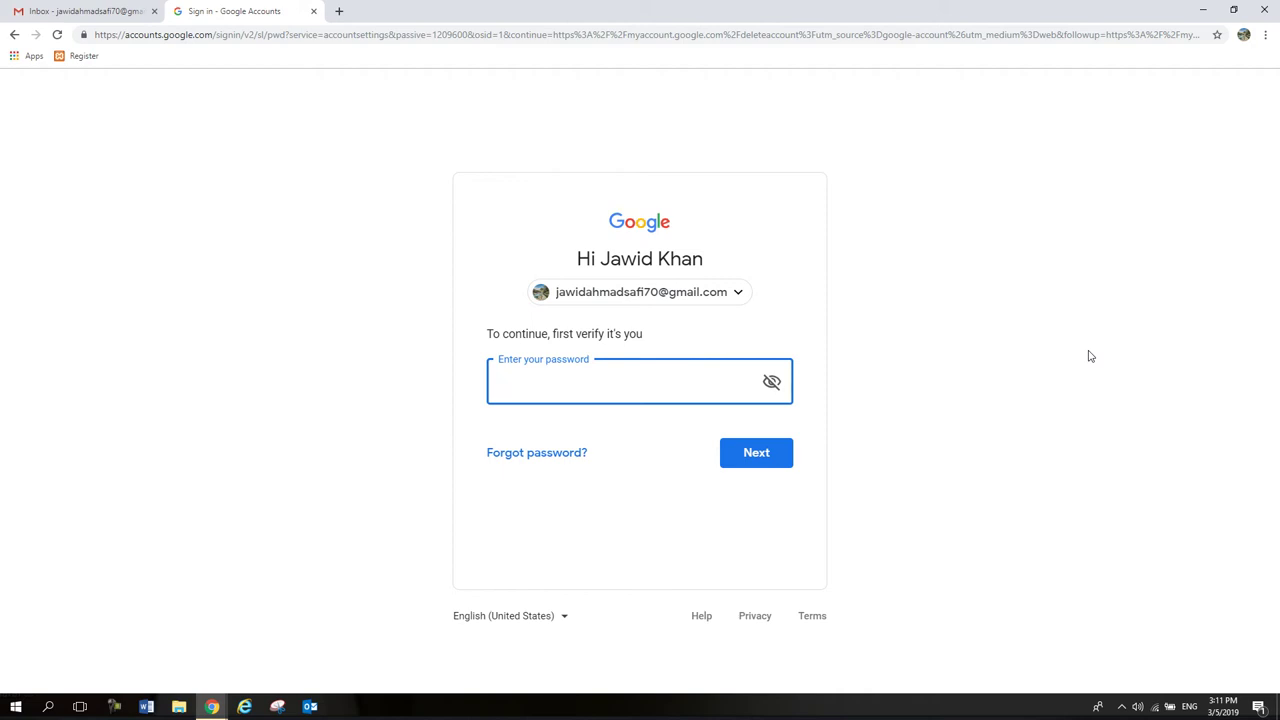
type("•••••••••••••••")
left_click(770, 466)
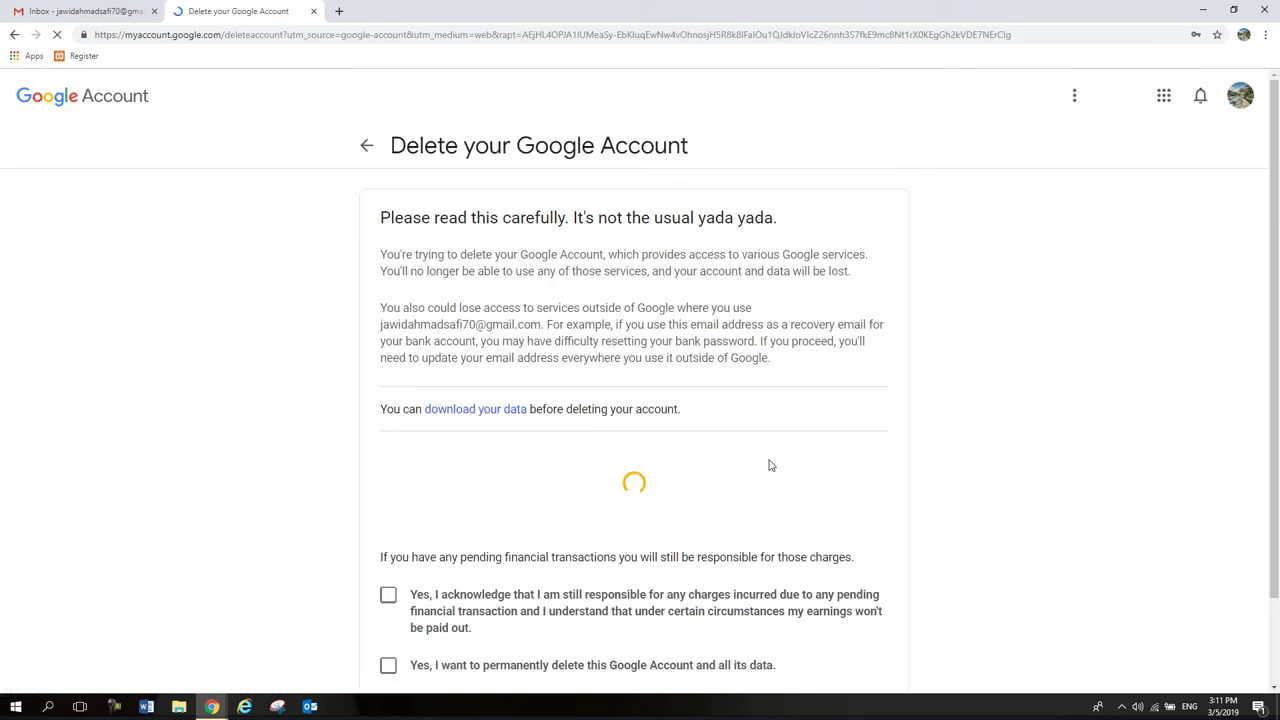
Step: Read the account deletion warning and review the photos and contacts listed under the content that will be deleted
scroll(1276, 215, "down", 1)
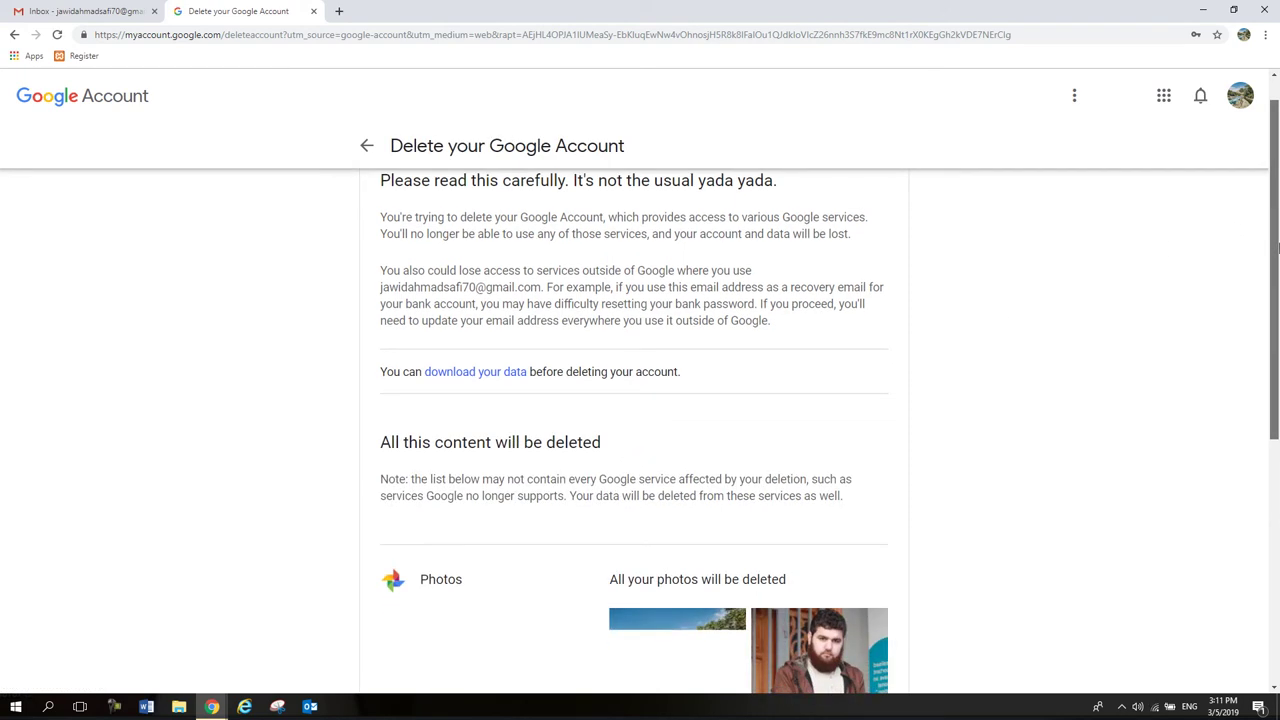
scroll(1276, 215, "up", 1)
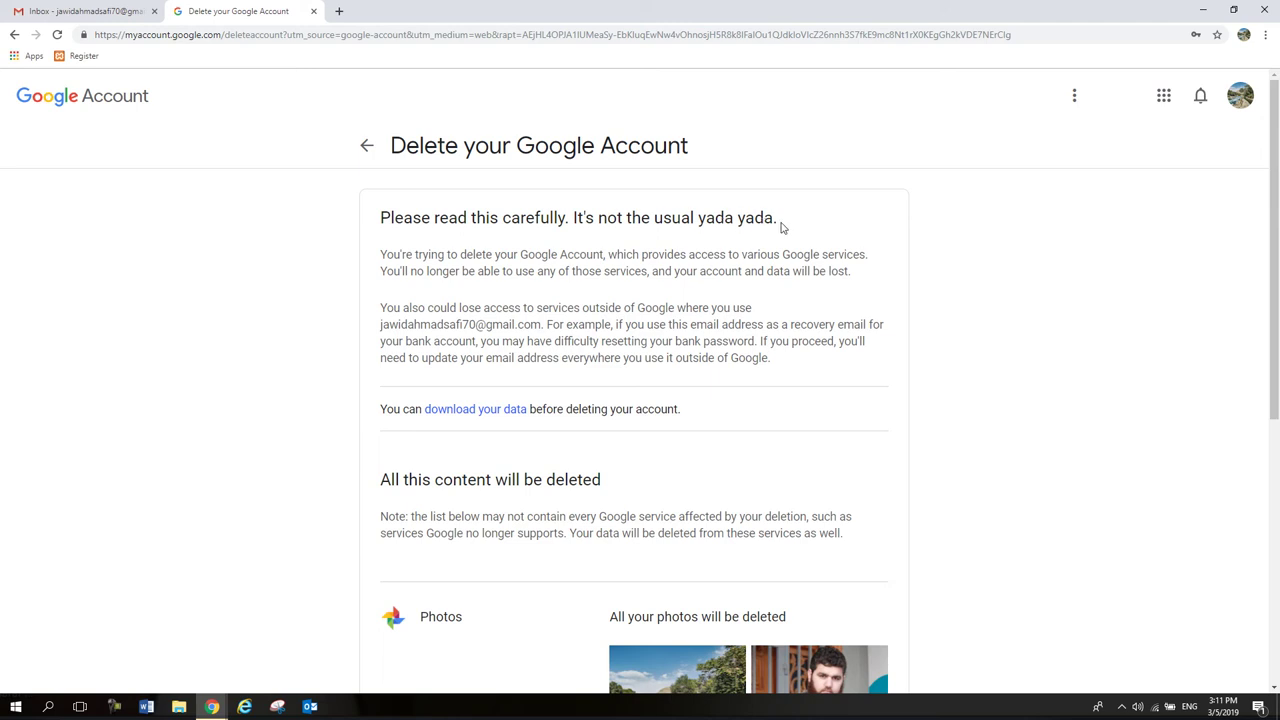
left_click_drag(575, 268, 688, 341)
left_click_drag(770, 360, 380, 247)
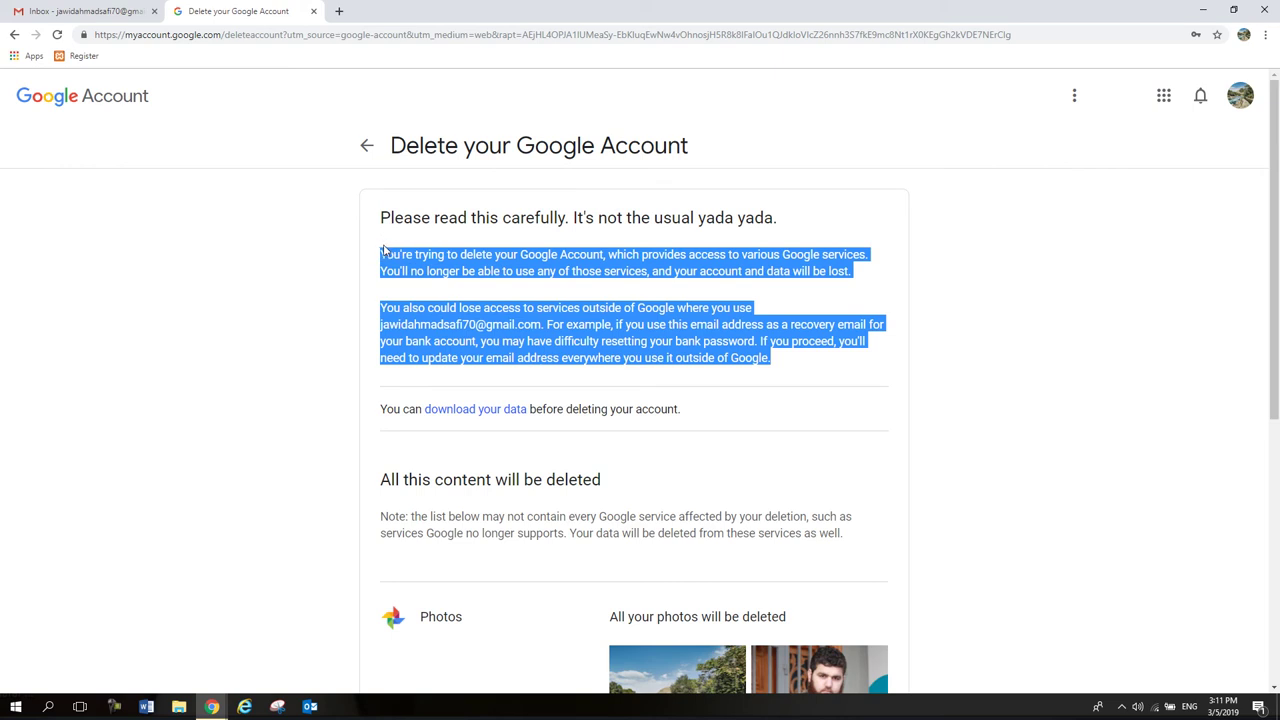
left_click(386, 251)
double_click(392, 254)
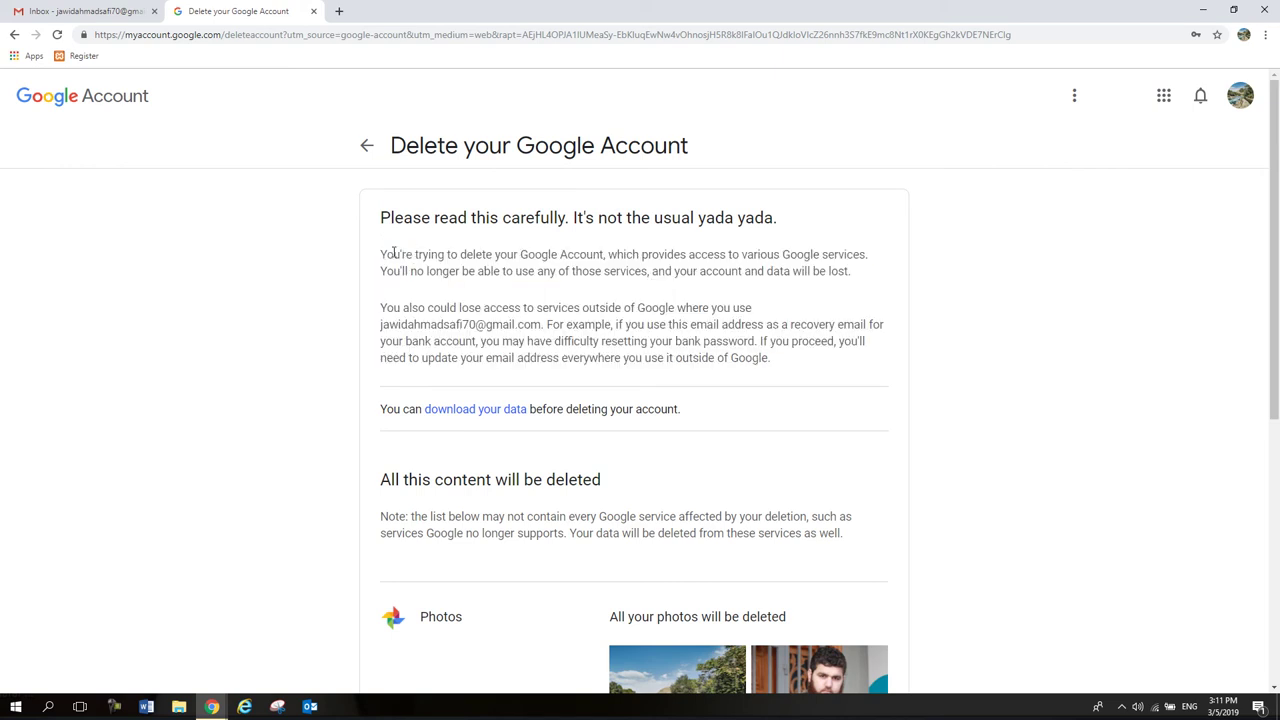
triple_click(391, 252)
left_click(447, 307)
triple_click(447, 307)
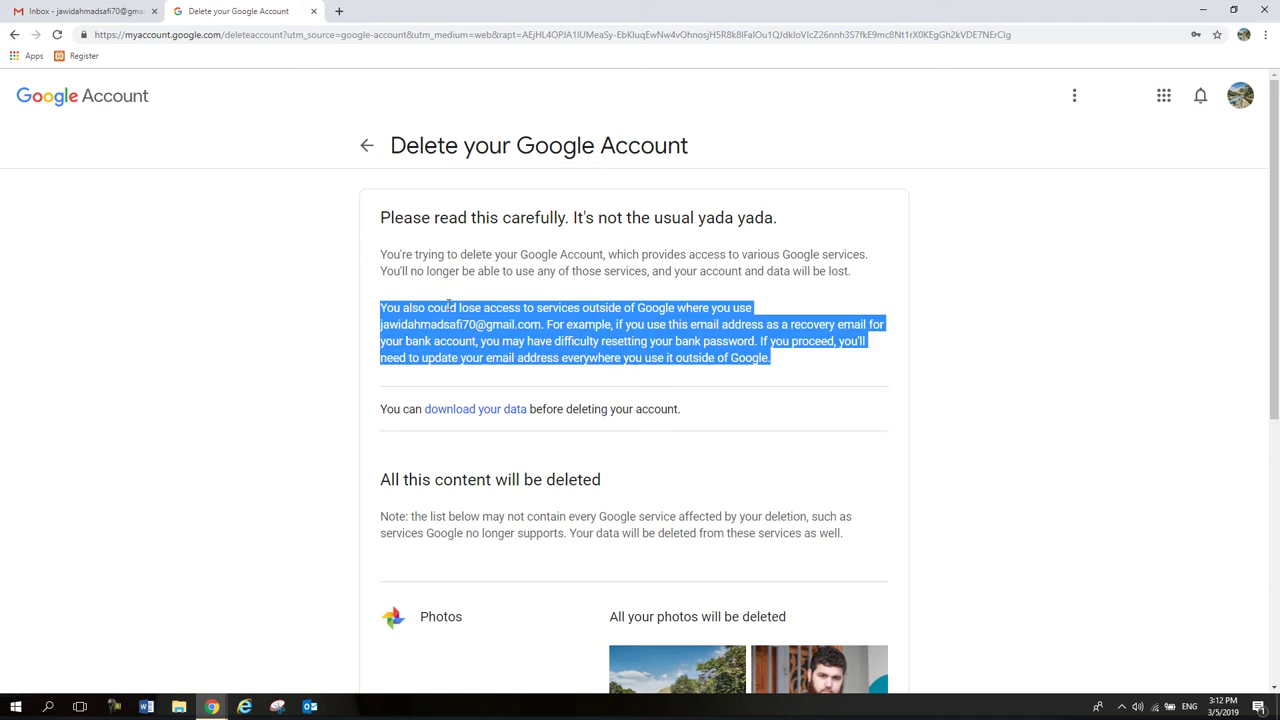
left_click(559, 304)
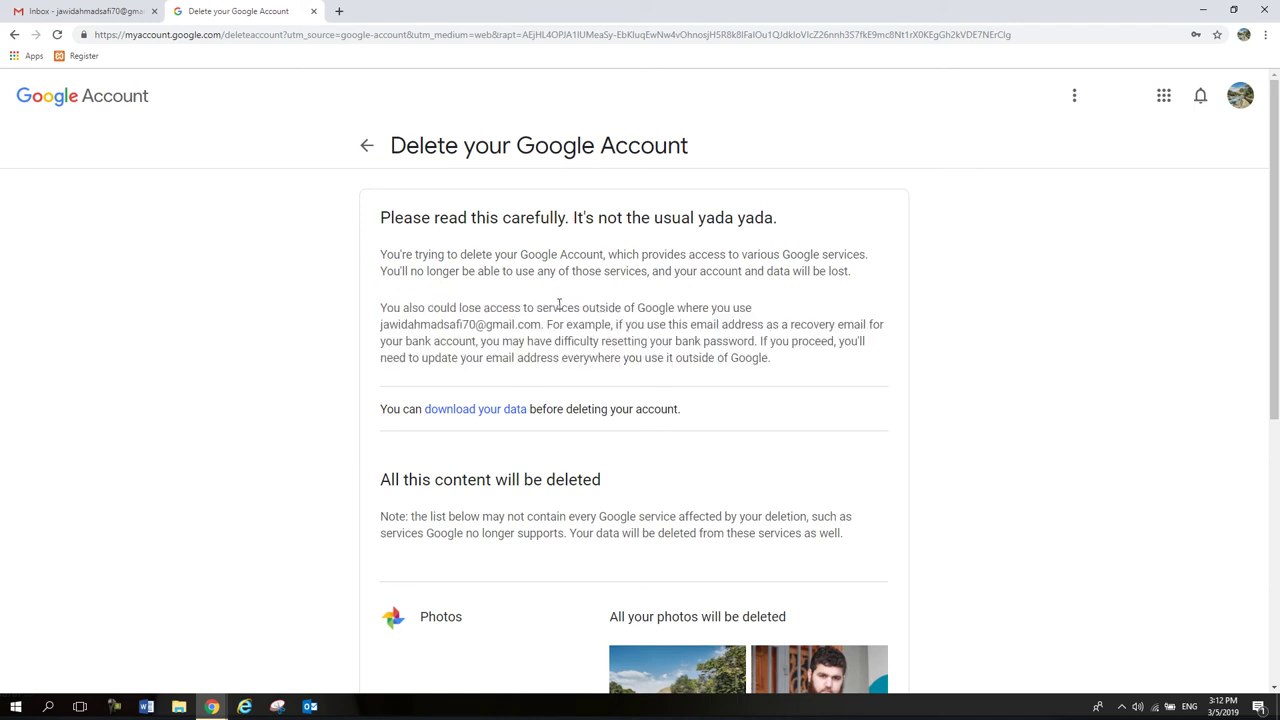
scroll(1277, 285, "down", 1)
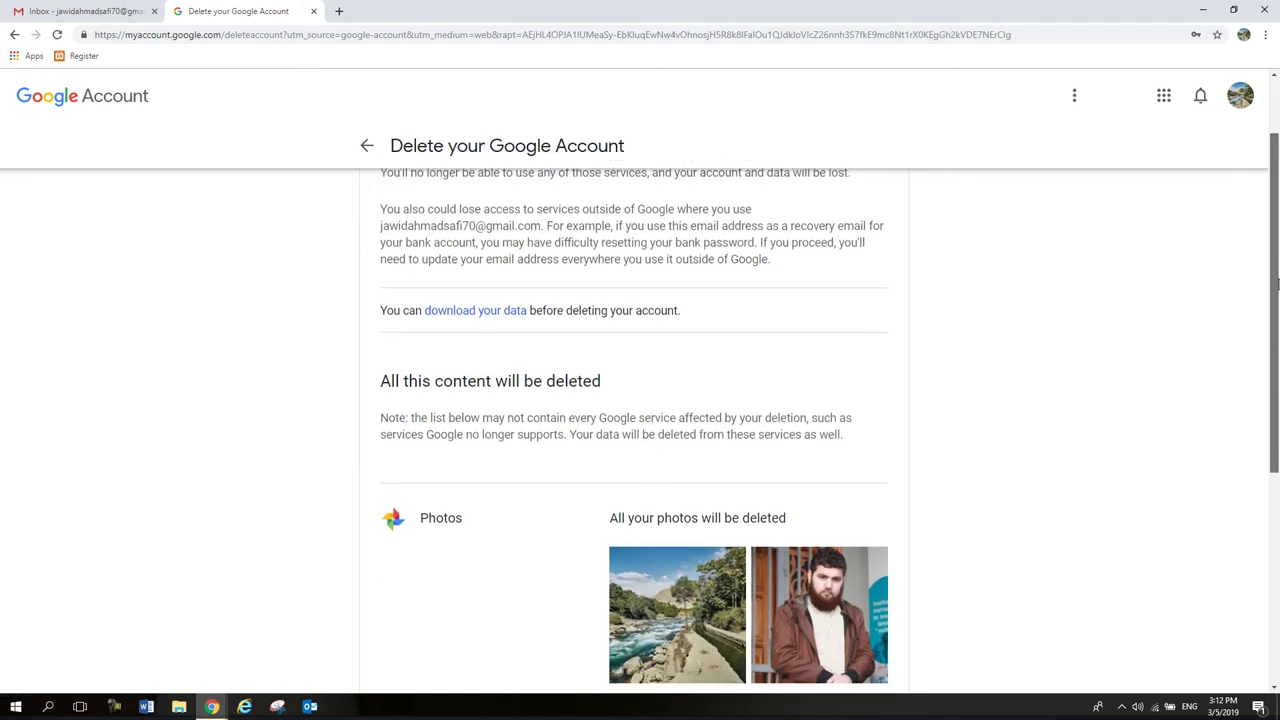
left_click_drag(1277, 285, 1277, 320)
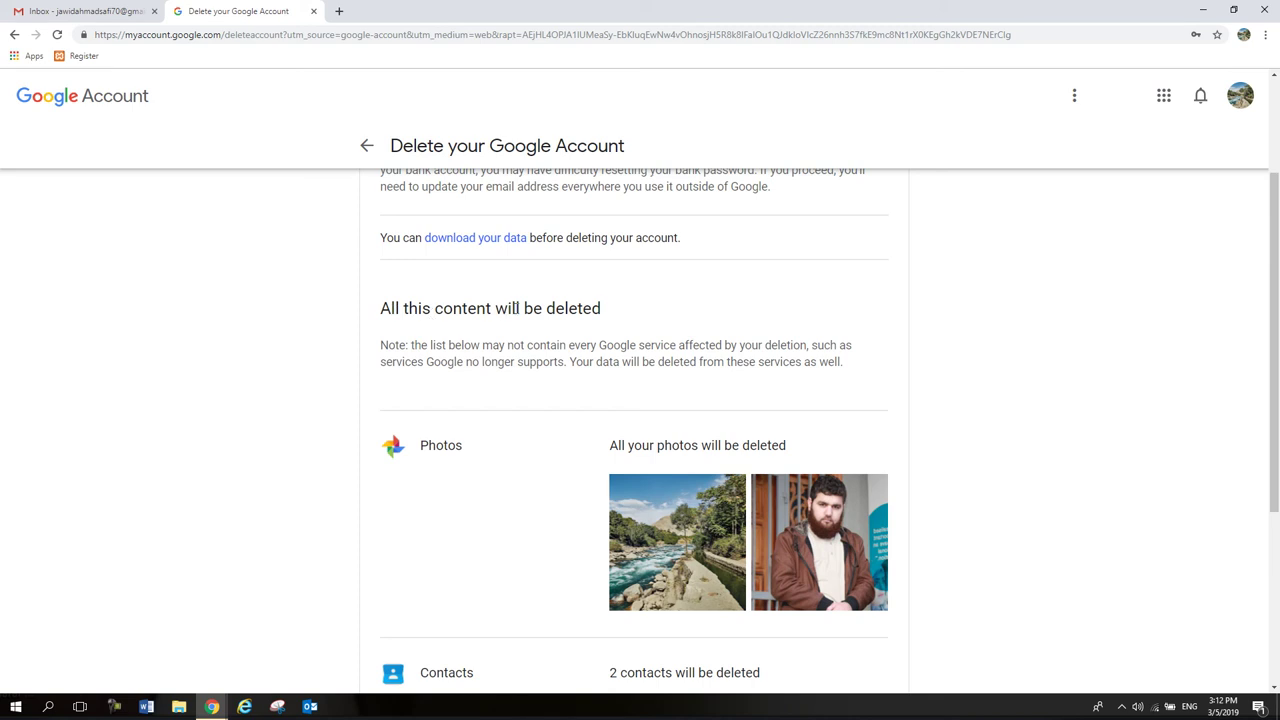
left_click_drag(1277, 273, 1277, 413)
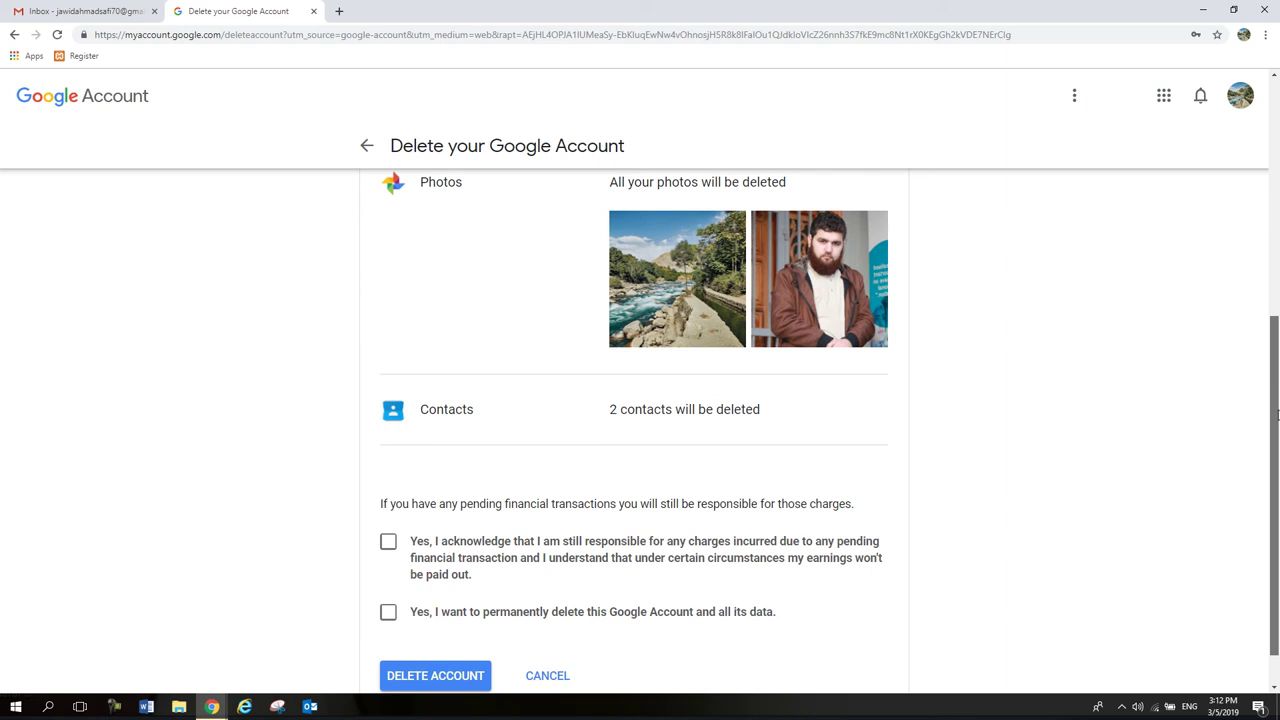
scroll(1277, 413, "up", 1)
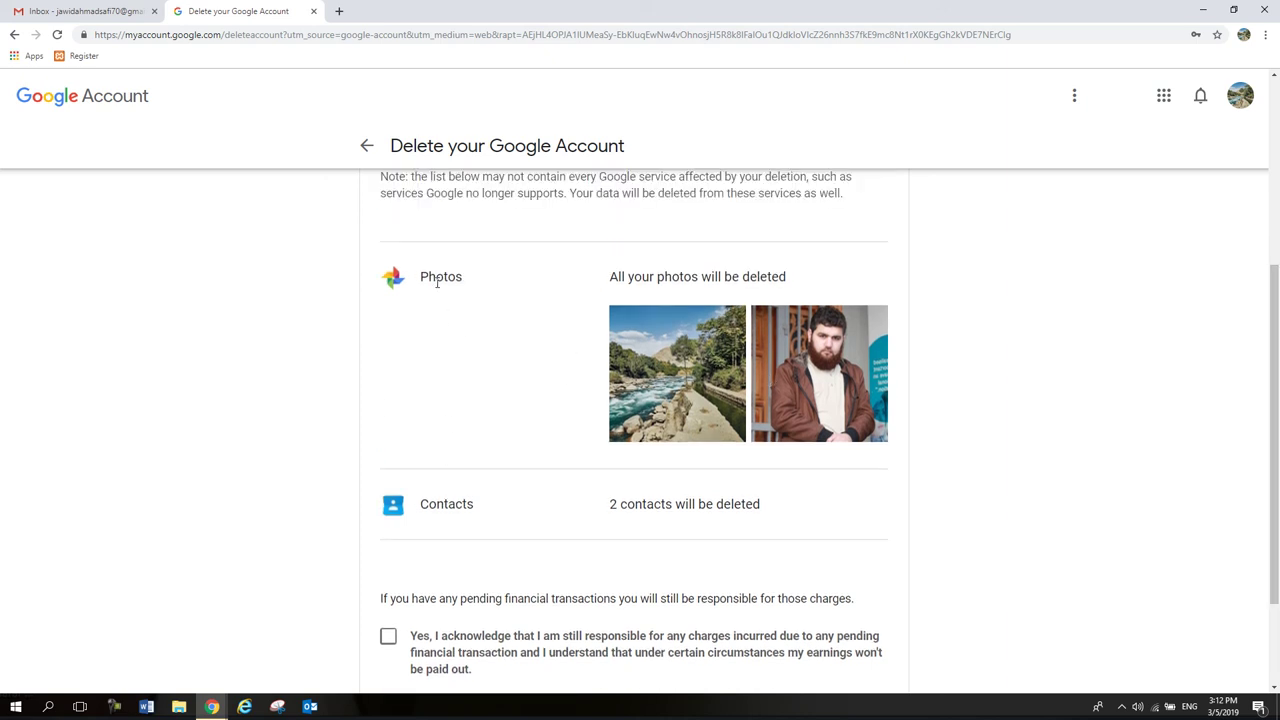
scroll(1277, 505, "down", 2)
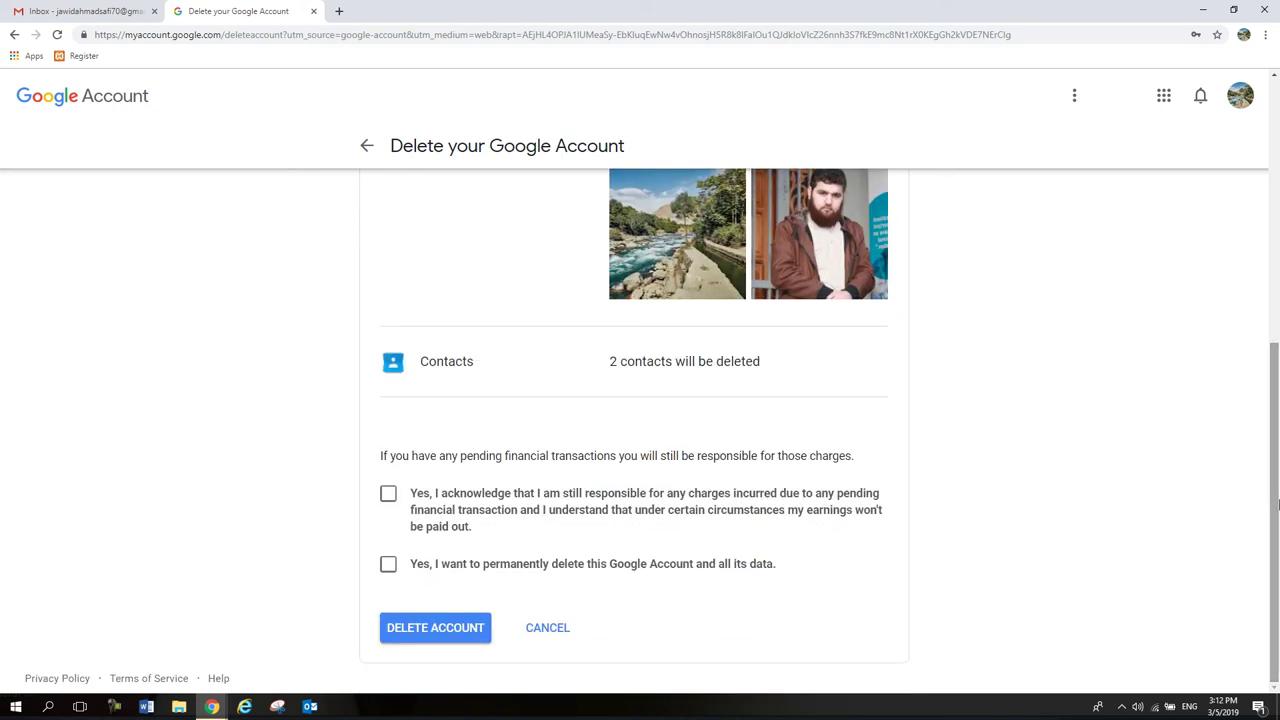
Step: Accept responsibility for pending charges, confirm permanent deletion of the Google Account and all its data, and submit the account deletion
left_click(389, 497)
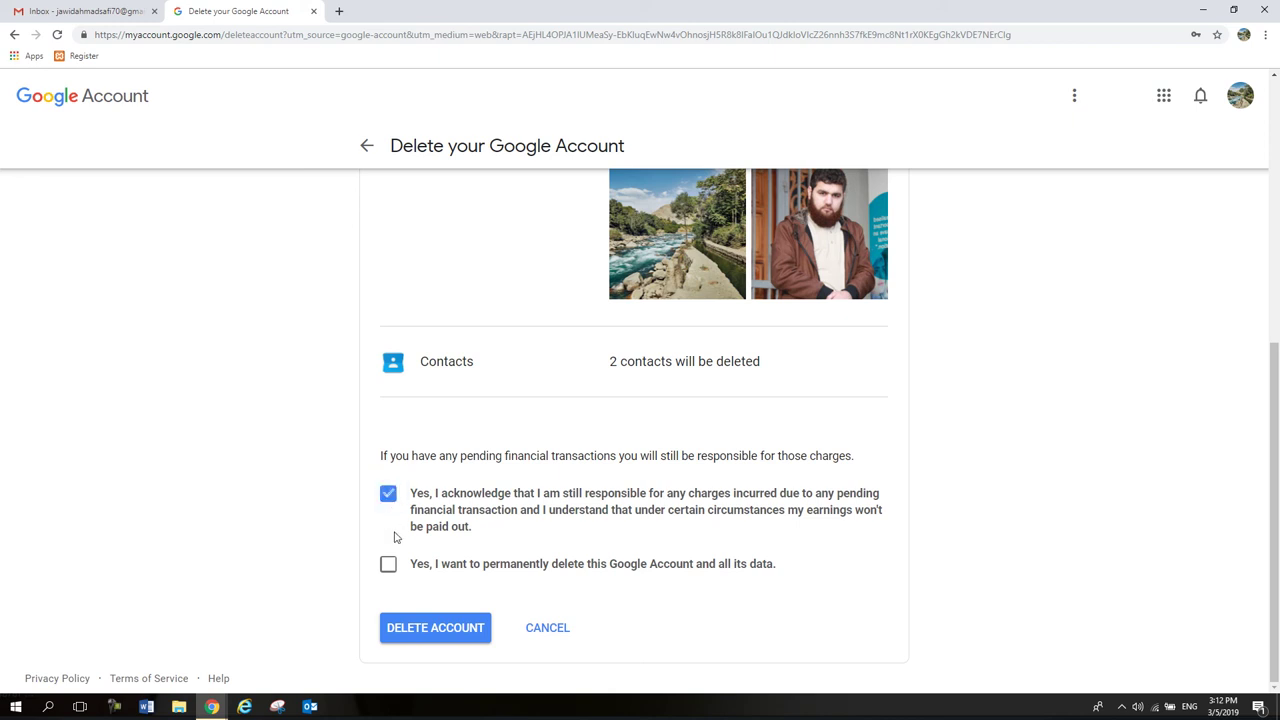
left_click(389, 566)
left_click(432, 629)
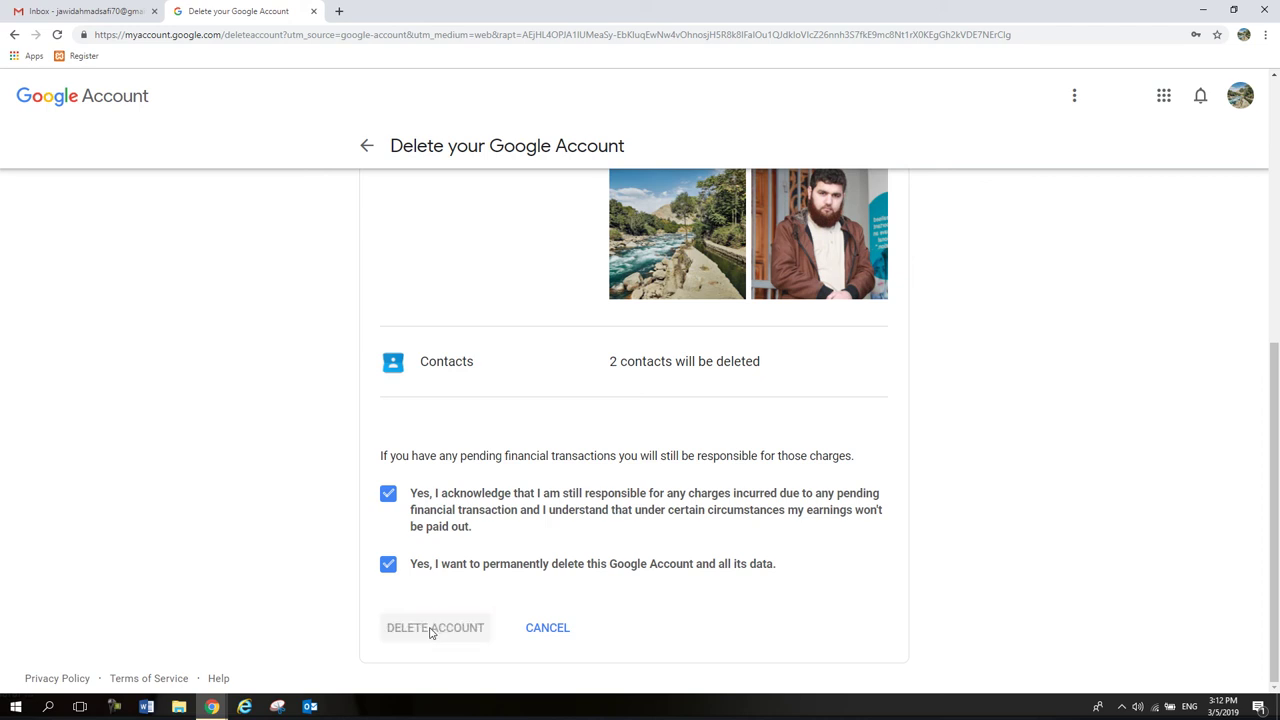